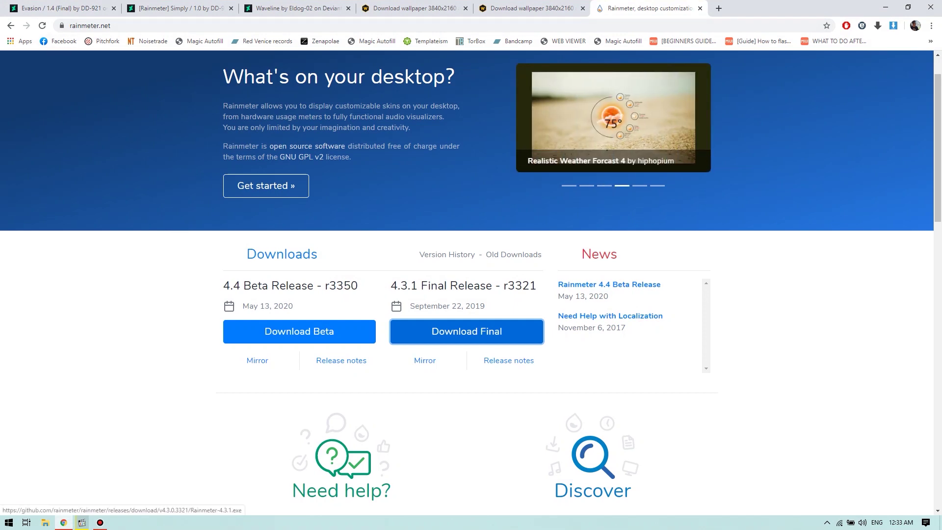
Step: Download the Rainmeter 4.3.1 final installer, then switch to the Evasion skin tab
left_click(466, 332)
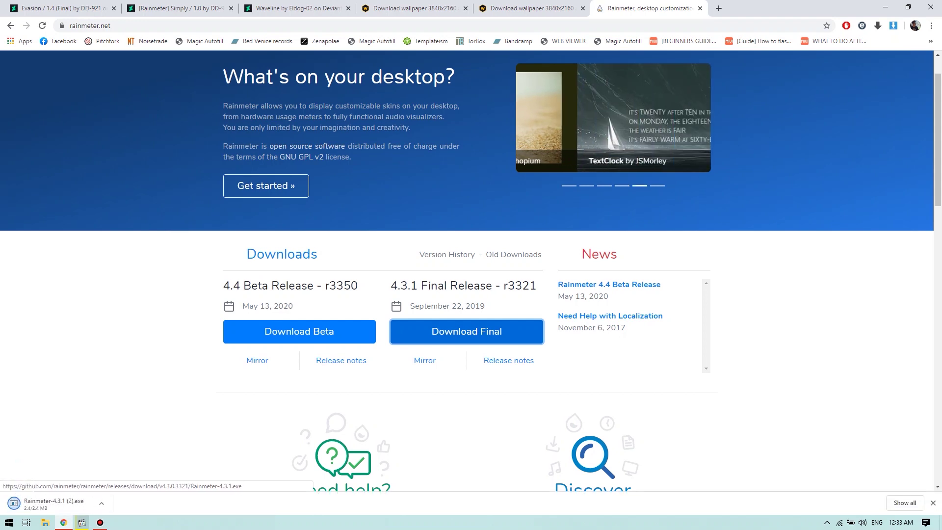
key("ctrl+Tab")
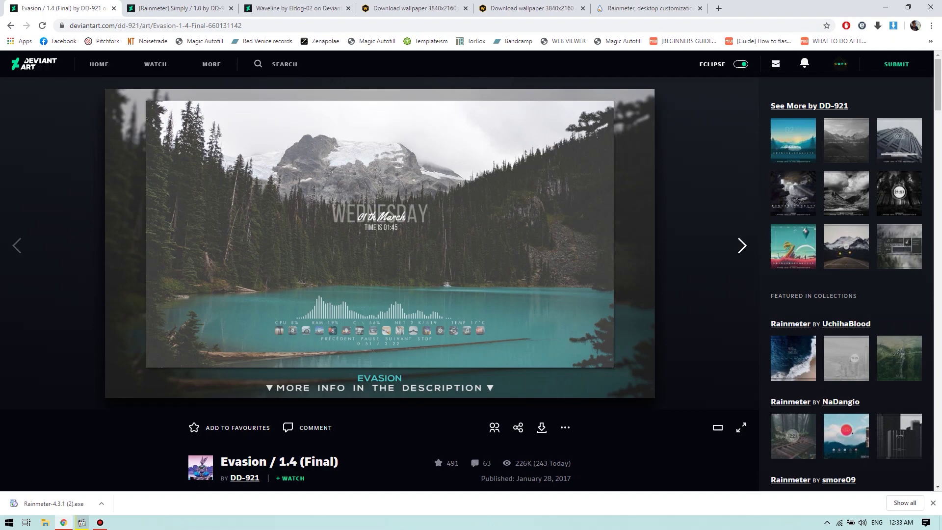
scroll(472, 283, "down", 1)
scroll(471, 282, "up", 1)
scroll(471, 283, "down", 3)
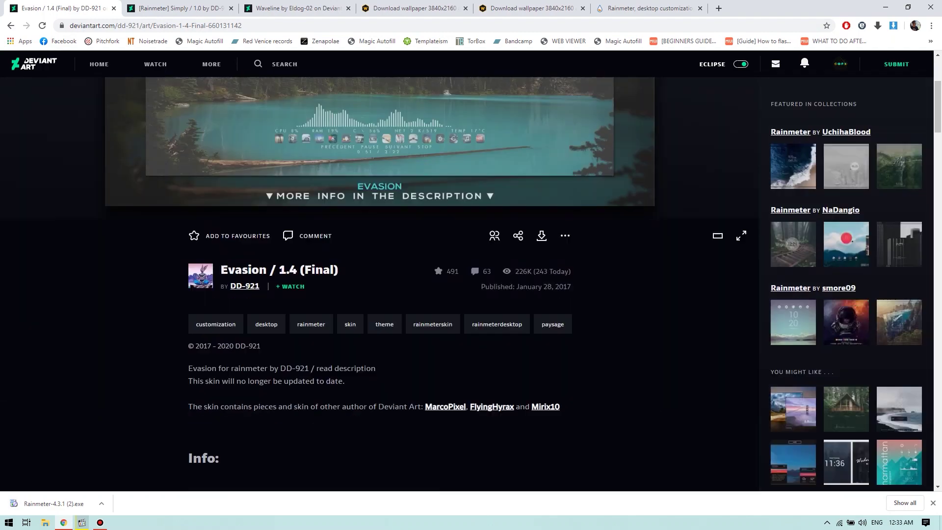
scroll(471, 283, "down", 3)
scroll(471, 283, "up", 3)
scroll(472, 283, "up", 2)
scroll(471, 283, "up", 1)
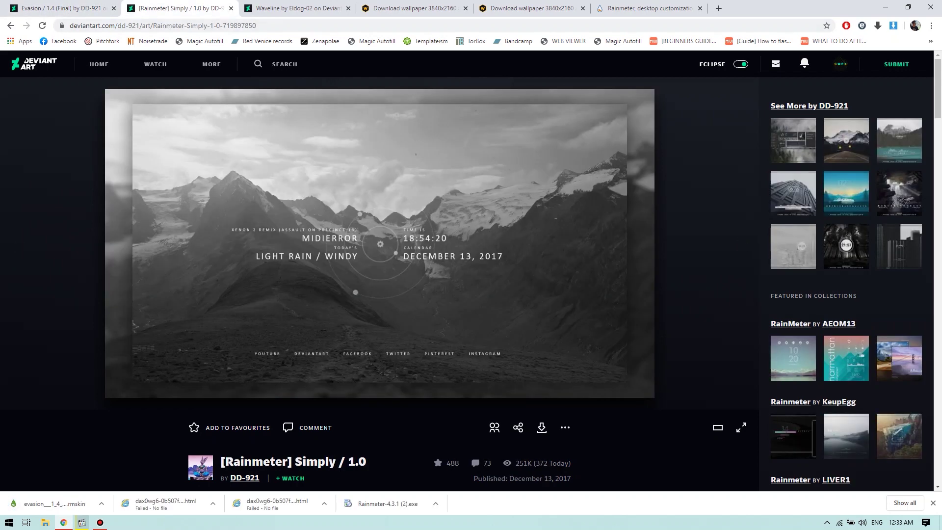
scroll(472, 283, "down", 2)
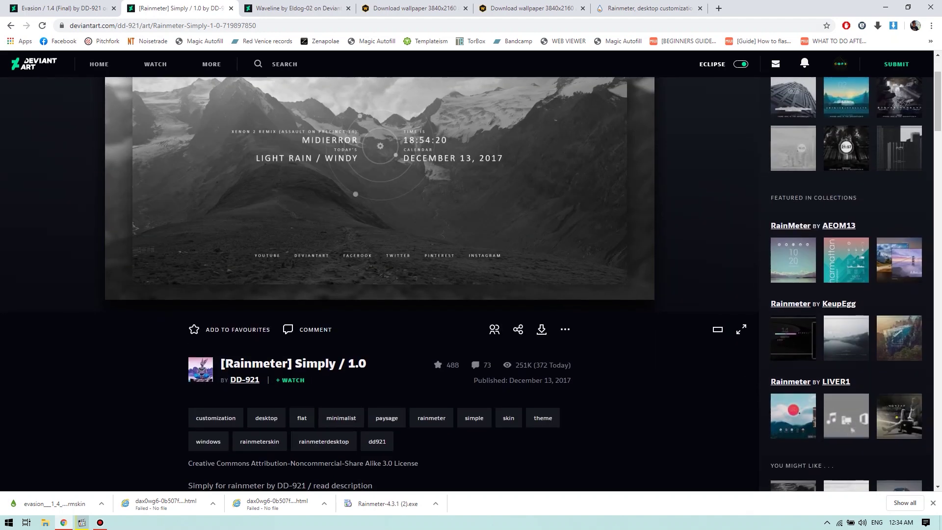
scroll(472, 283, "down", 1)
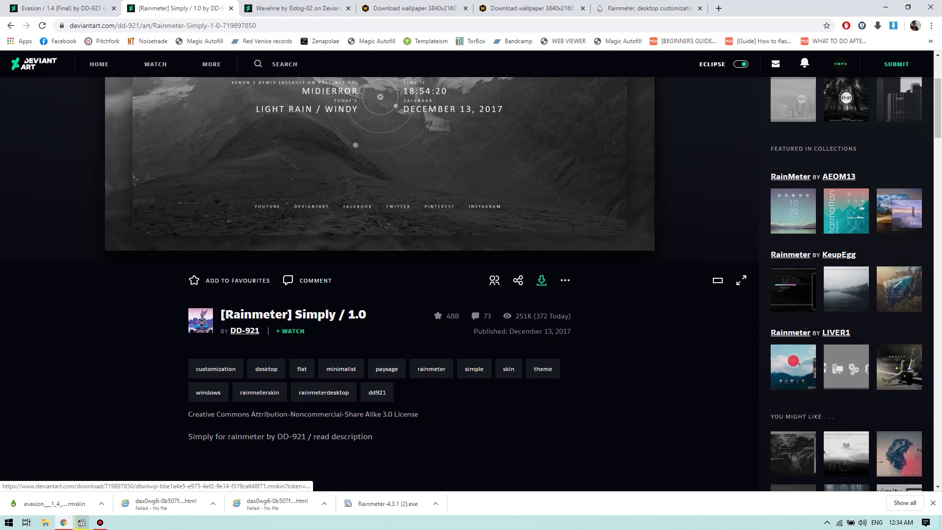
Step: Download the Simply and Waveline skin packages from their DeviantArt pages
left_click(541, 280)
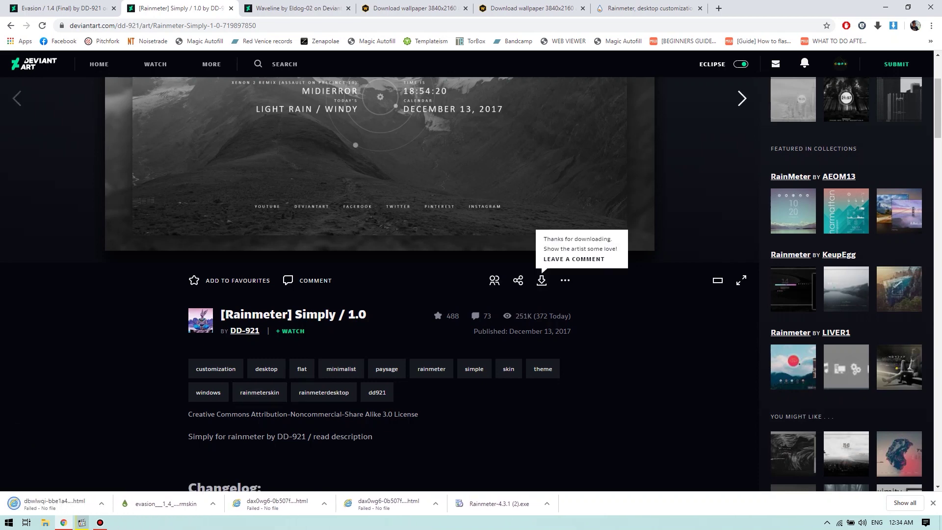
key("ctrl+Tab")
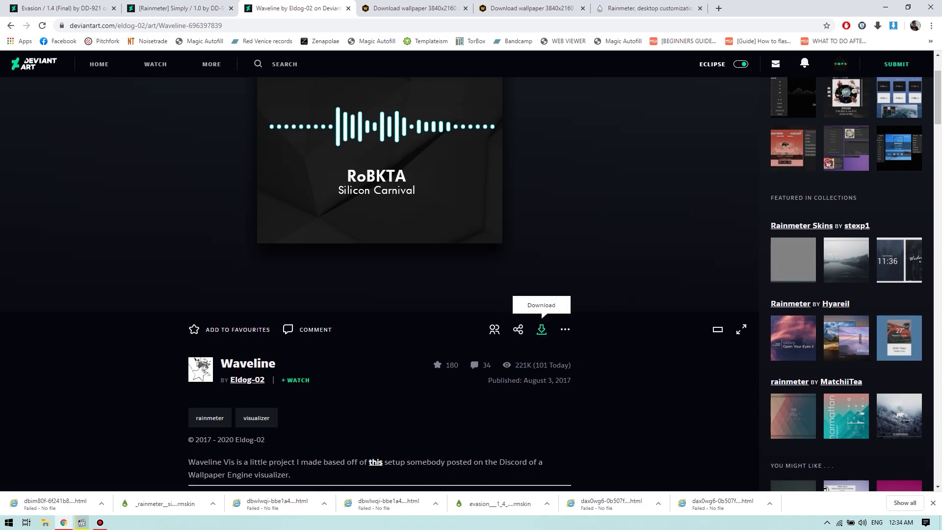
left_click(541, 329)
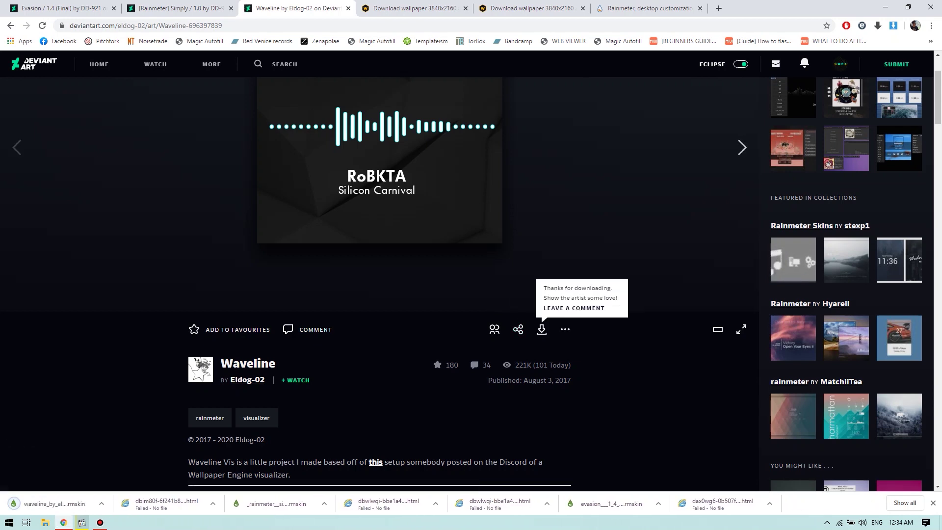
Step: Run Rainmeter-4.3.1 (2).exe from Downloads and complete a Standard installation
key("ctrl+j")
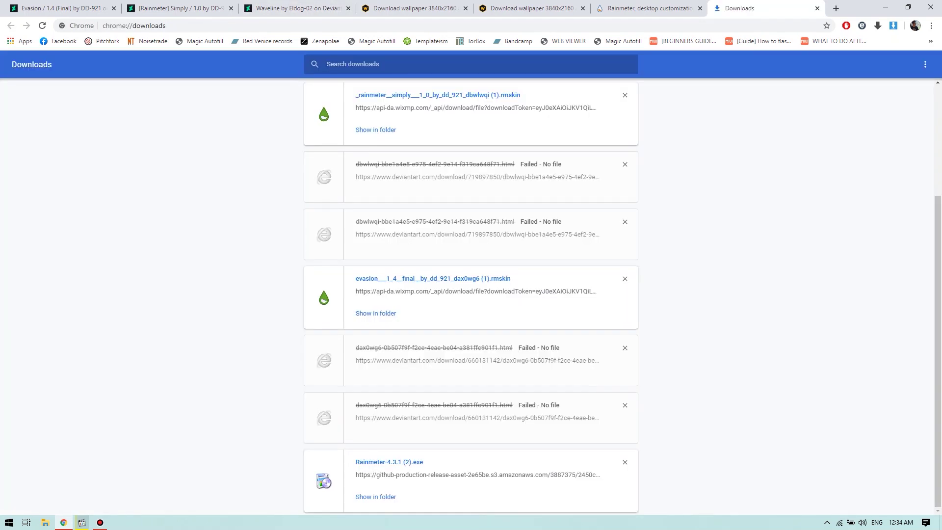
left_click(376, 496)
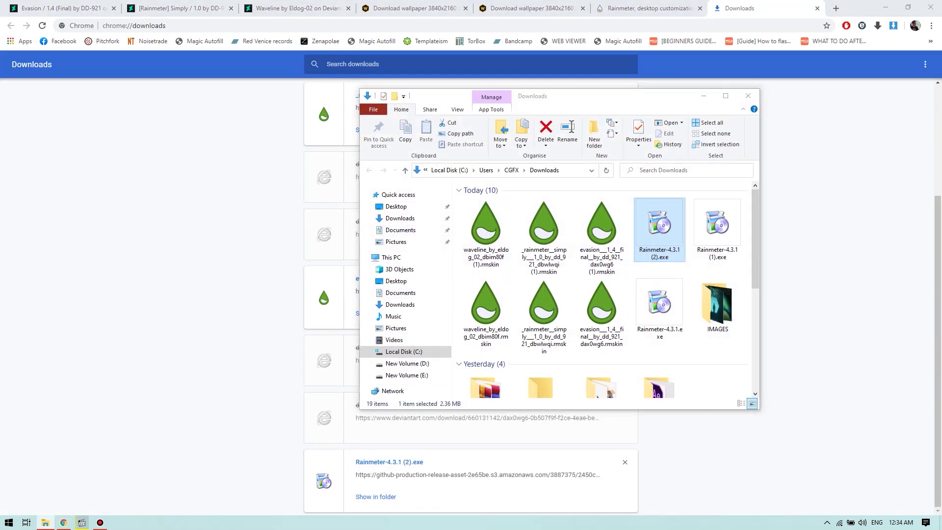
key("Return")
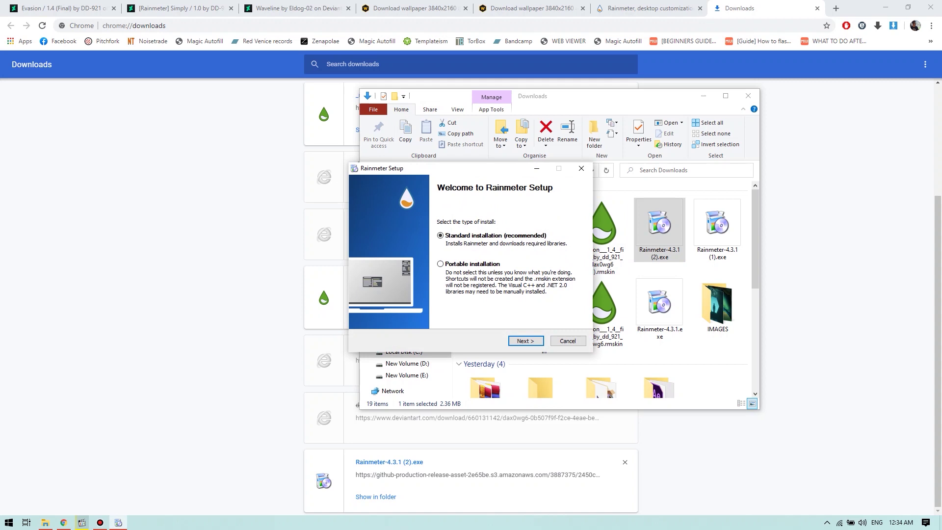
key("Return")
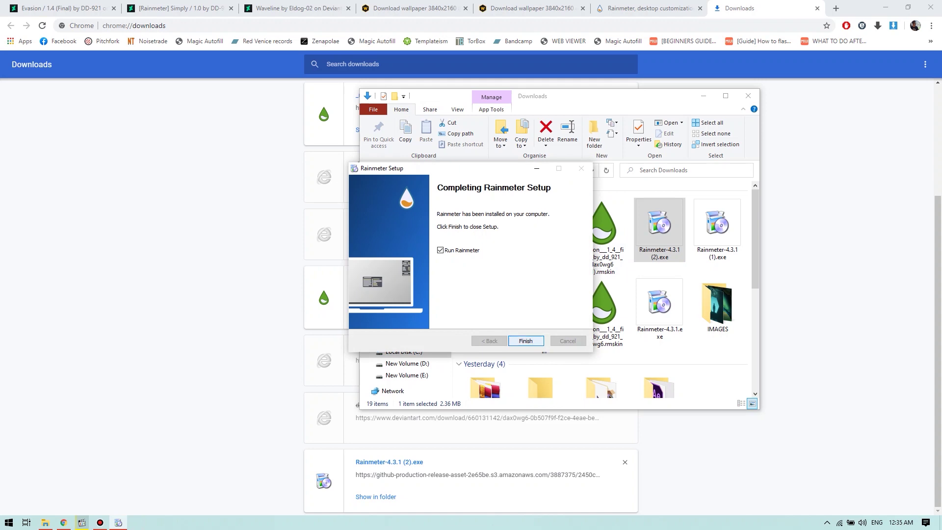
key("Return")
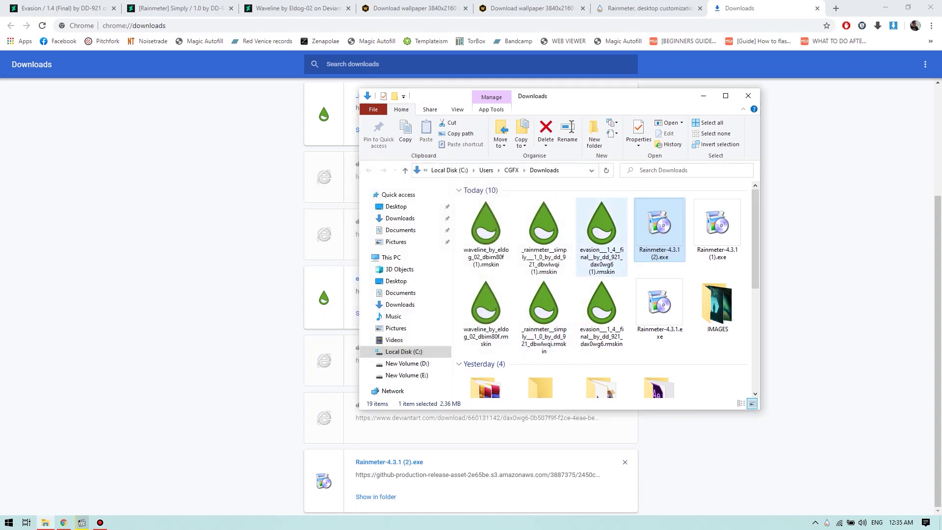
Step: Install the Evasion and Simply .rmskin packages with the Rainmeter Skin Installer
left_click(601, 236)
key("Return")
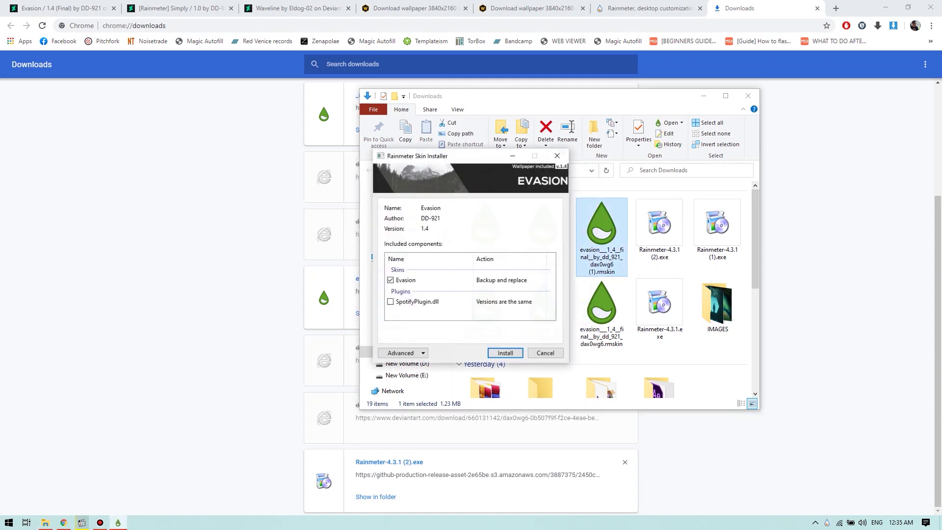
key("Return")
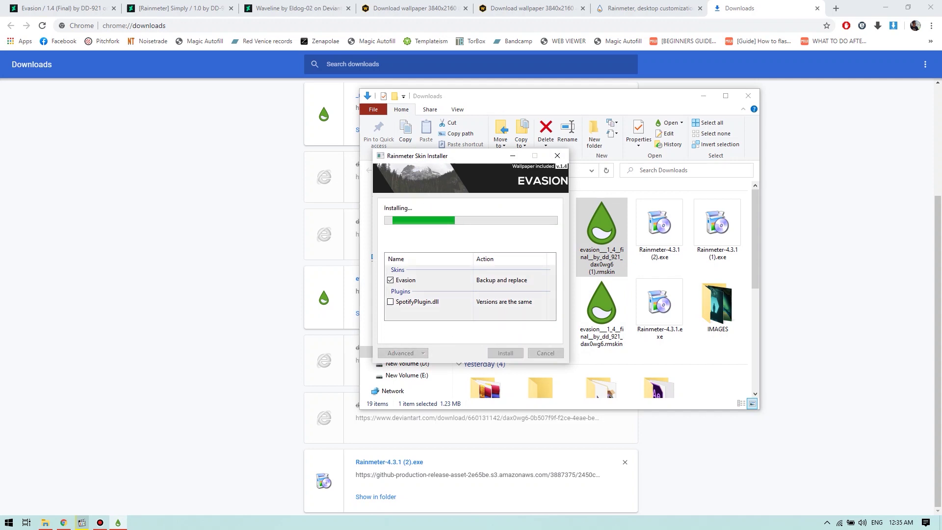
left_click(543, 236)
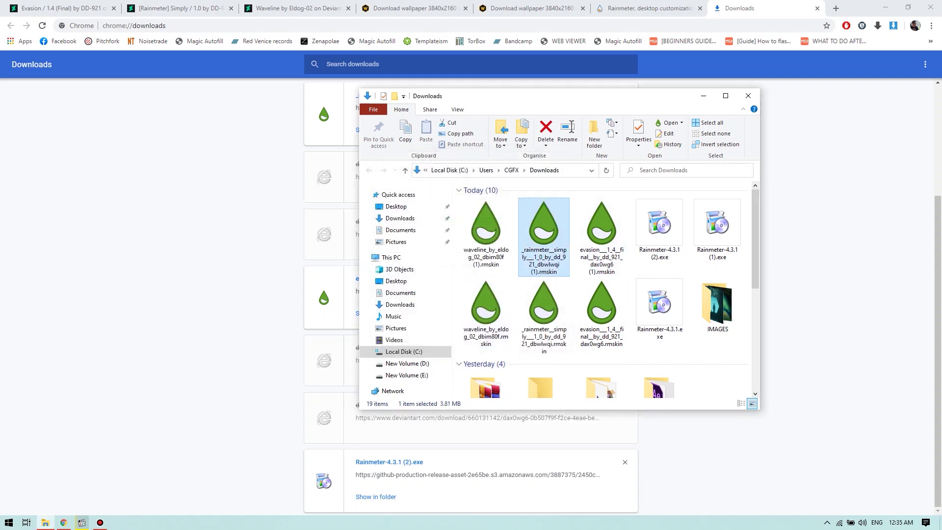
key("Return")
key("Return")
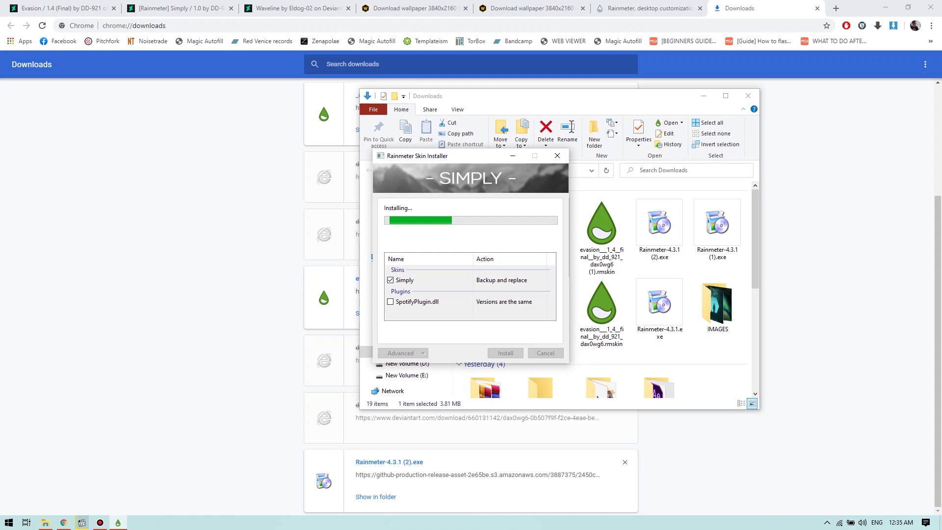
Step: Open the Waveline skin package and close the Downloads folder window
key("Left")
key("Return")
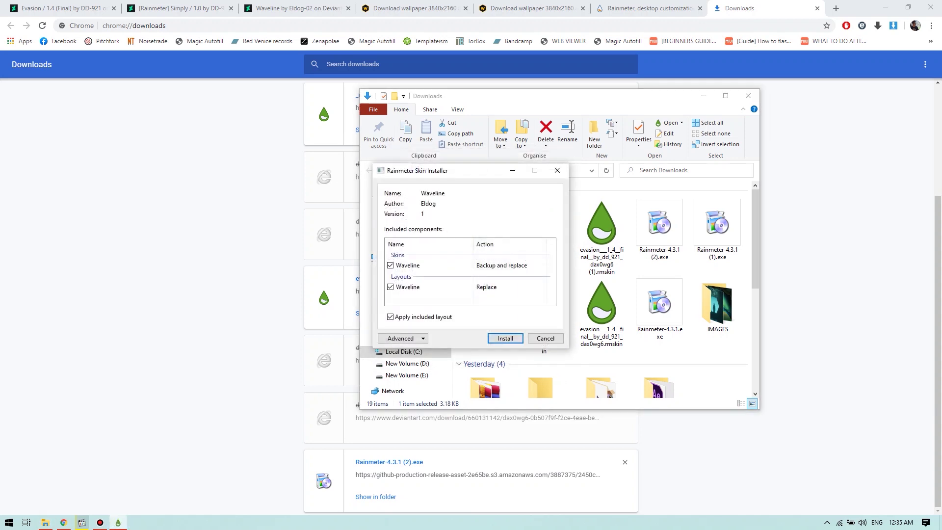
key("Return")
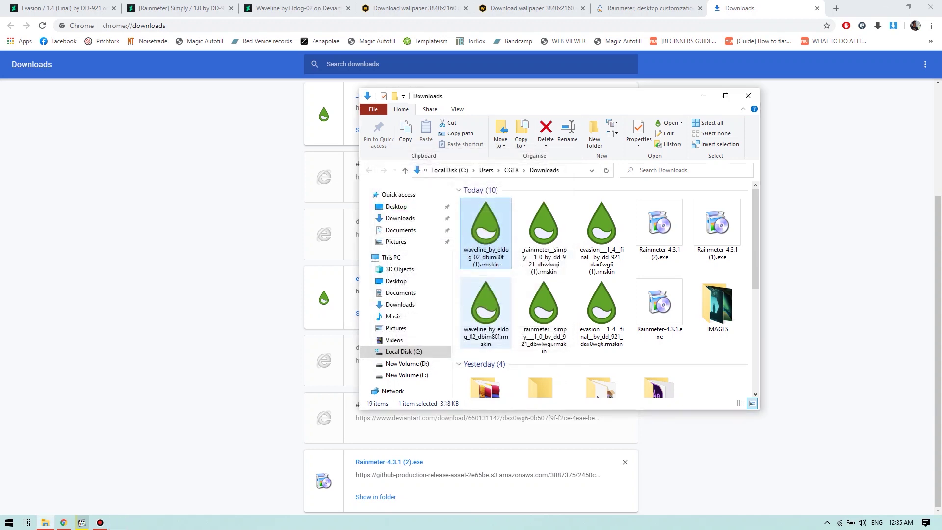
left_click(747, 96)
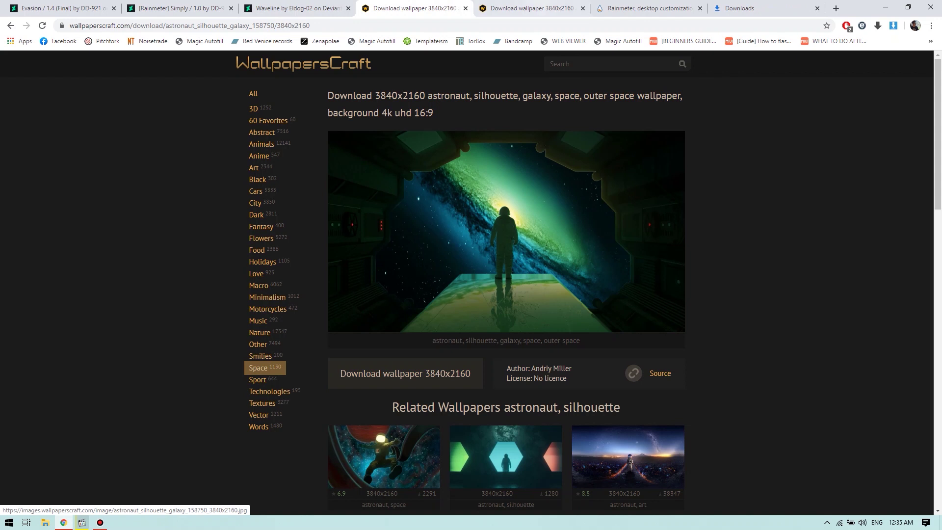
Step: View the dark hexagon astronaut wallpaper, then minimize the browser to the desktop
key("ctrl+Tab")
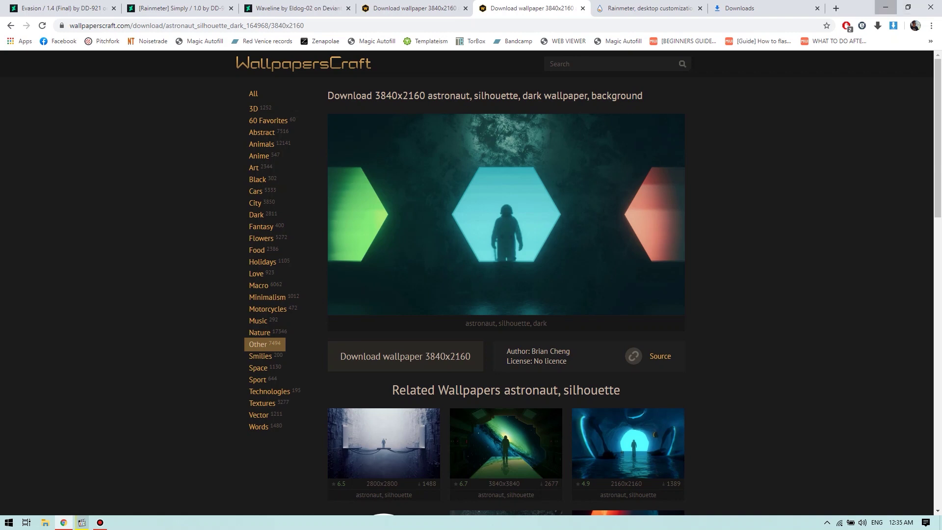
left_click(885, 8)
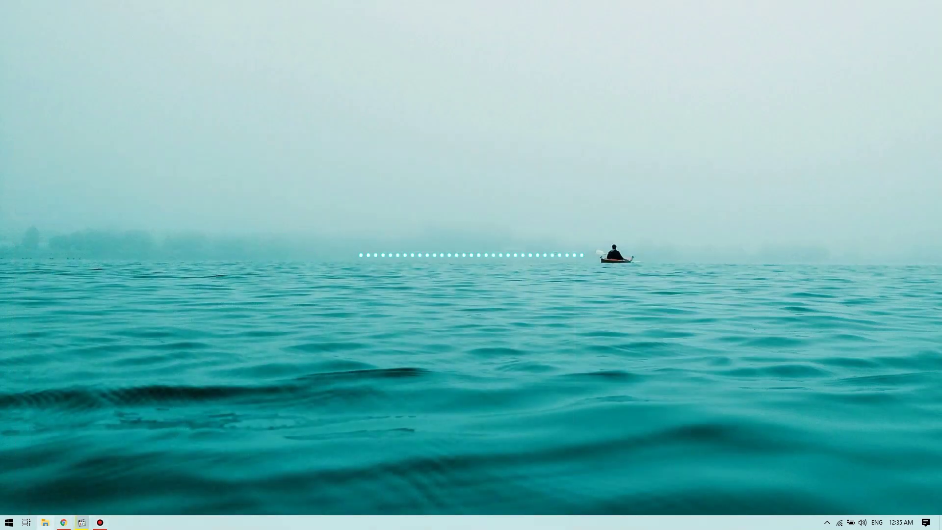
Step: Set astronaut_silhouette_galaxy from Downloads\IMAGES as the desktop background
left_click(45, 523)
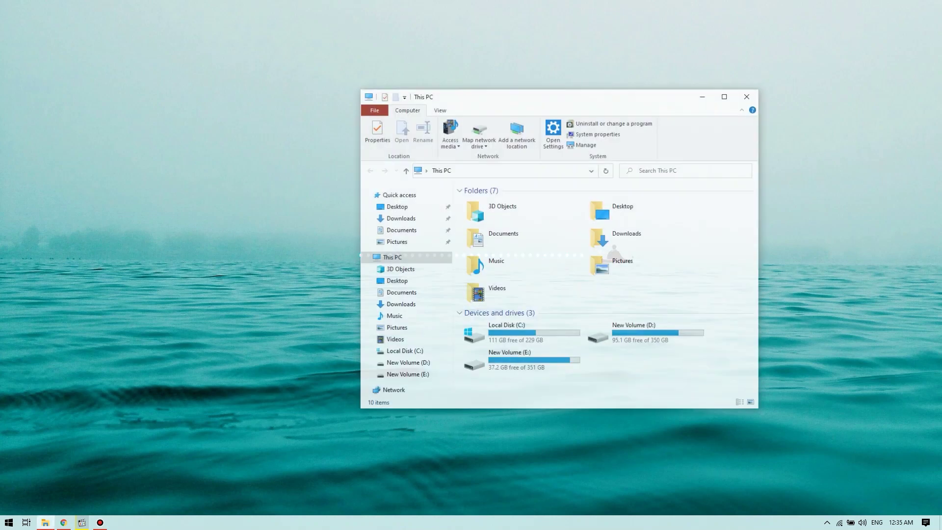
left_click(400, 218)
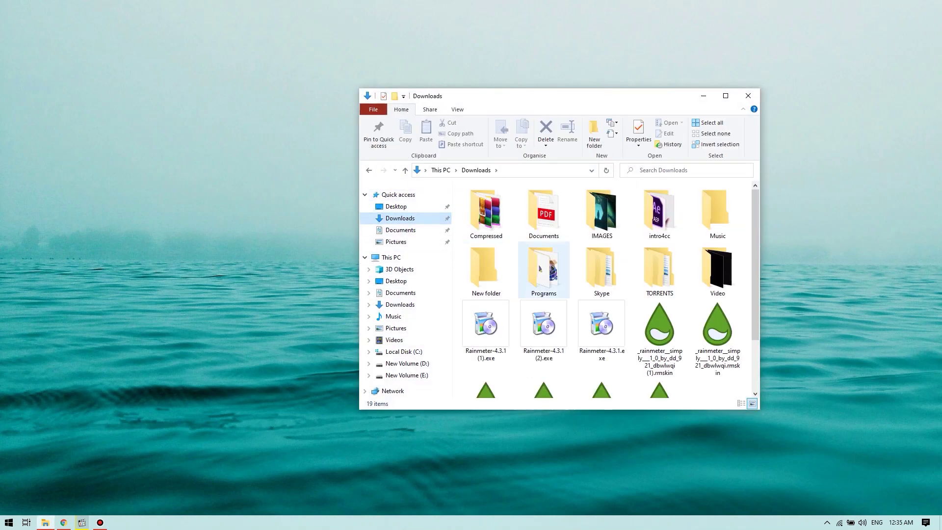
double_click(601, 214)
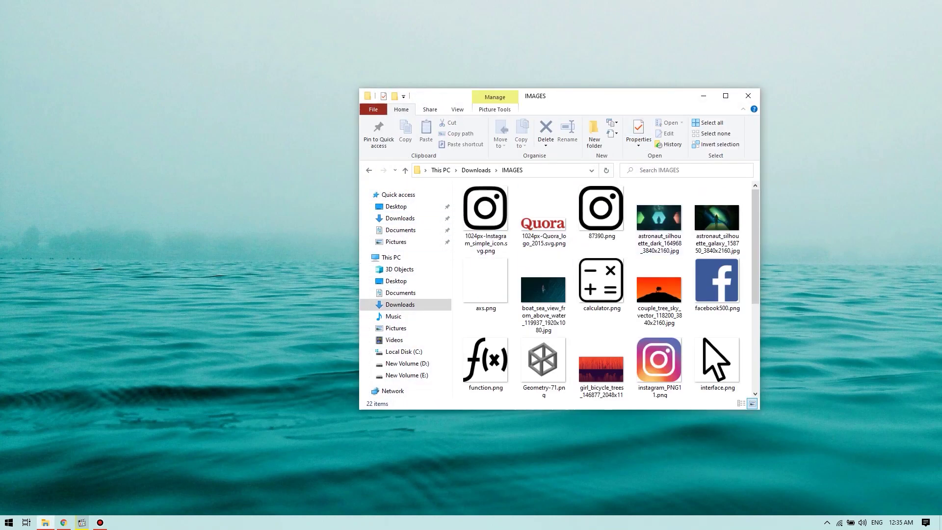
key("super+Up")
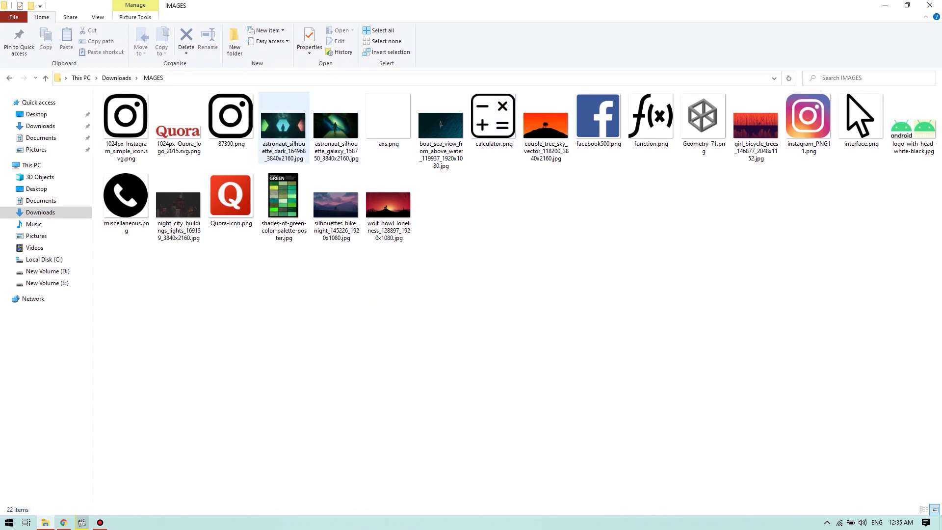
right_click(343, 135)
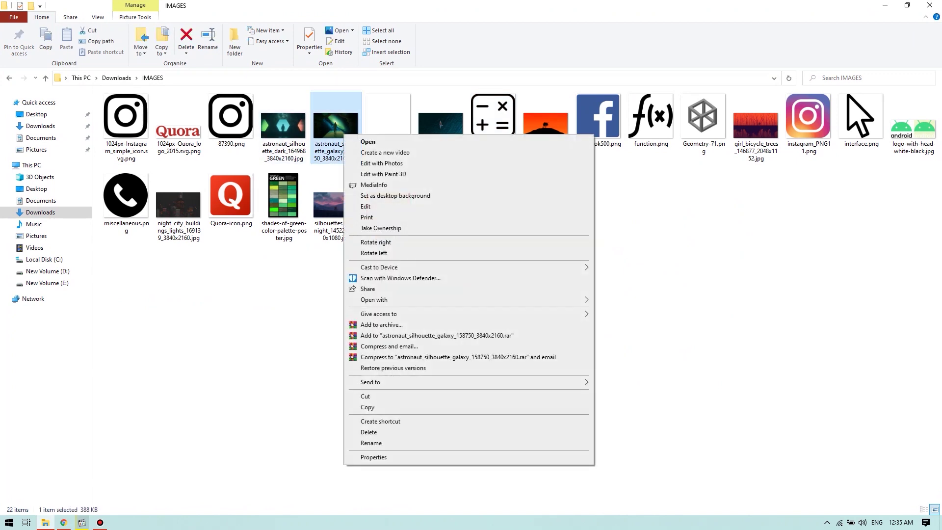
left_click(395, 194)
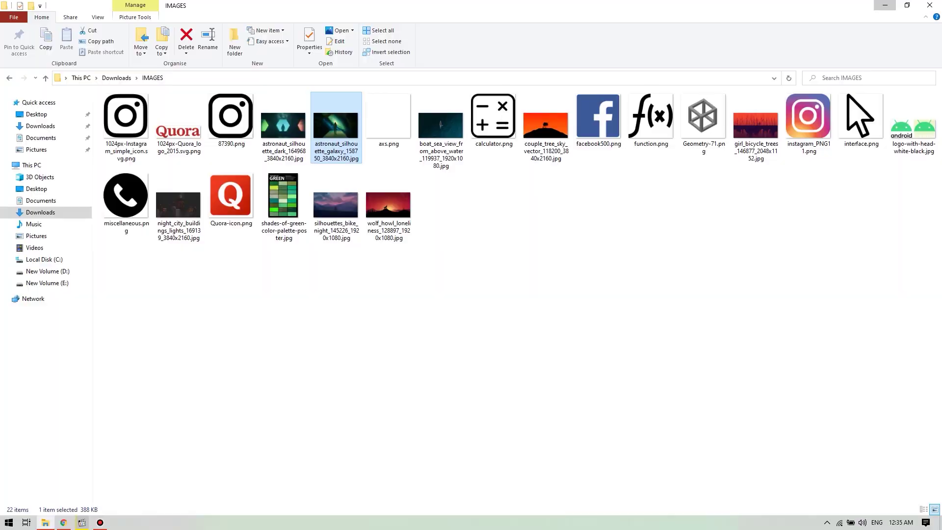
left_click(885, 5)
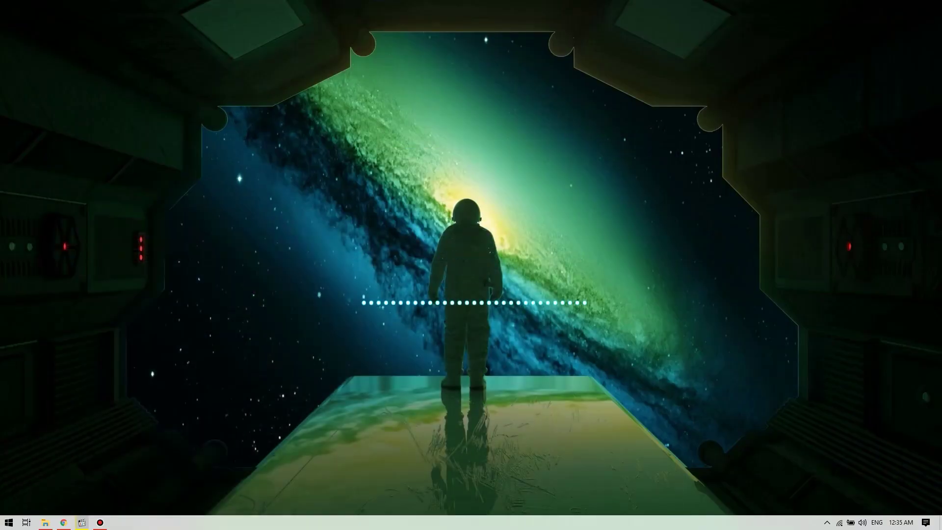
Step: Unload Waveline and load the Evasion Date - Time 12h.ini clock skin
right_click(471, 242)
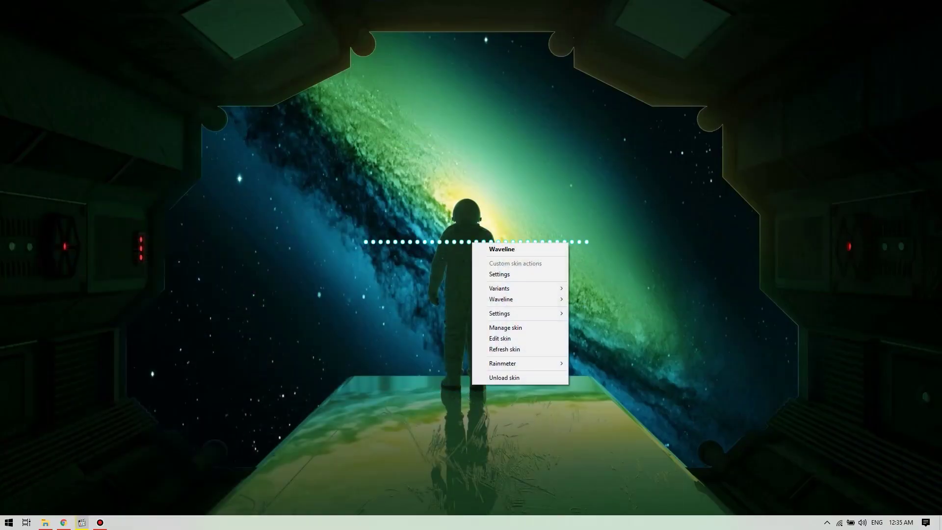
left_click(504, 377)
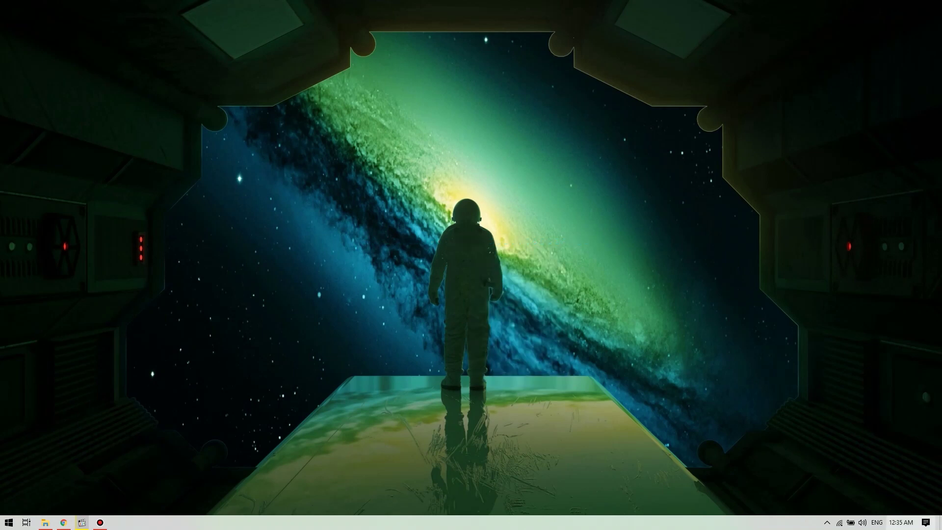
left_click(827, 523)
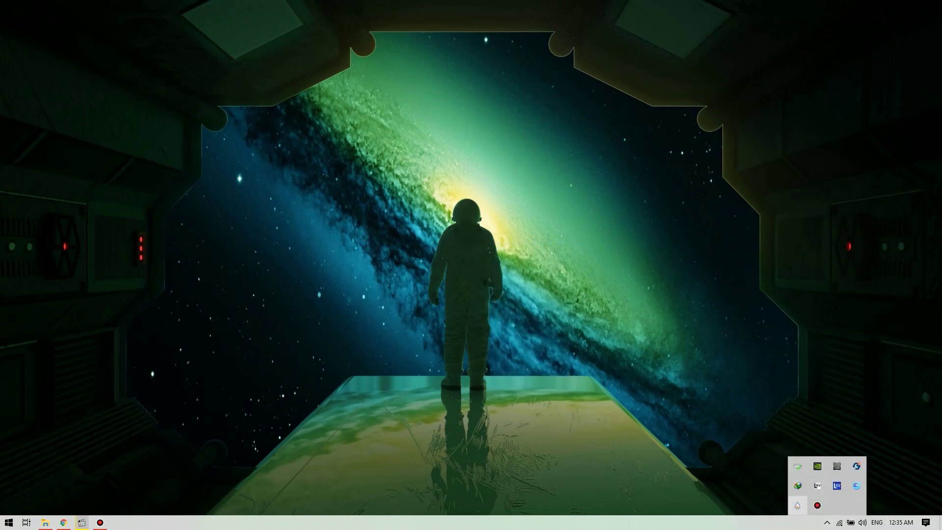
right_click(797, 504)
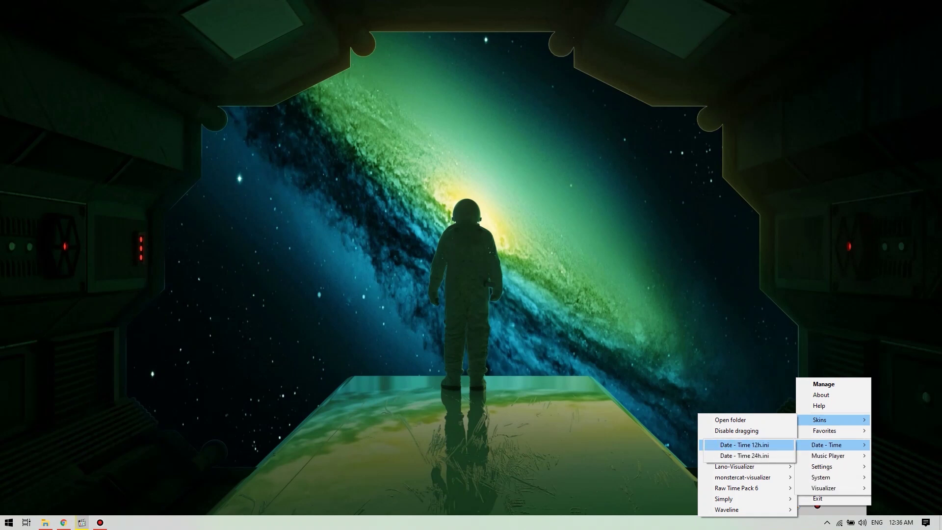
left_click(748, 445)
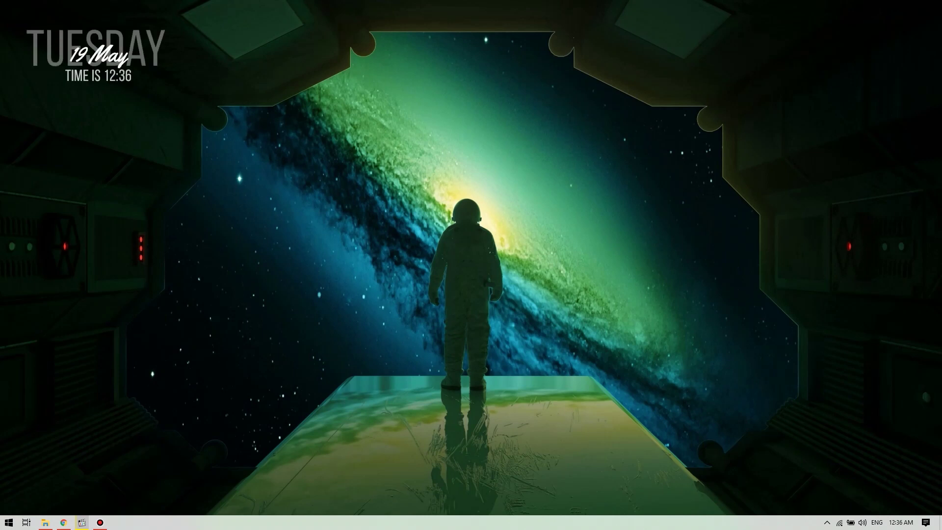
Step: Position the Date - Time clock at the top centre of the desktop
left_click_drag(96, 48, 459, 72)
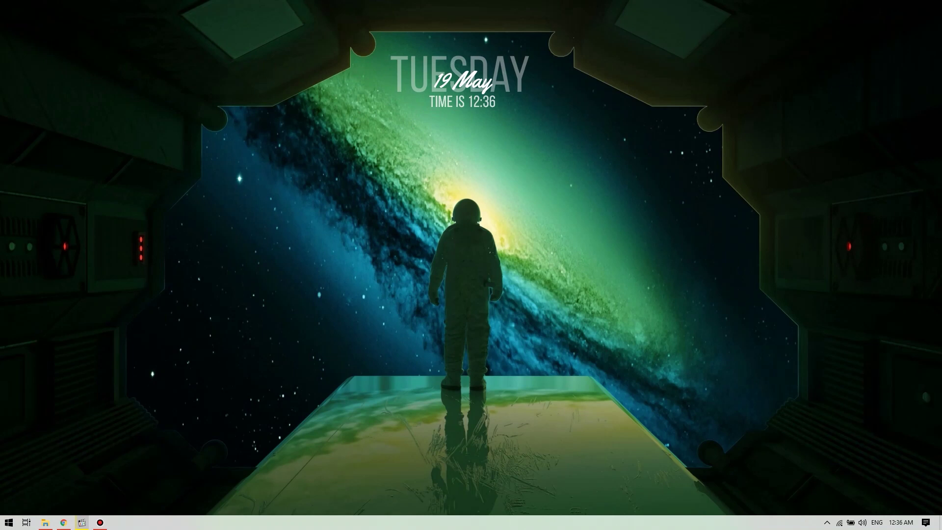
left_click_drag(460, 73, 464, 67)
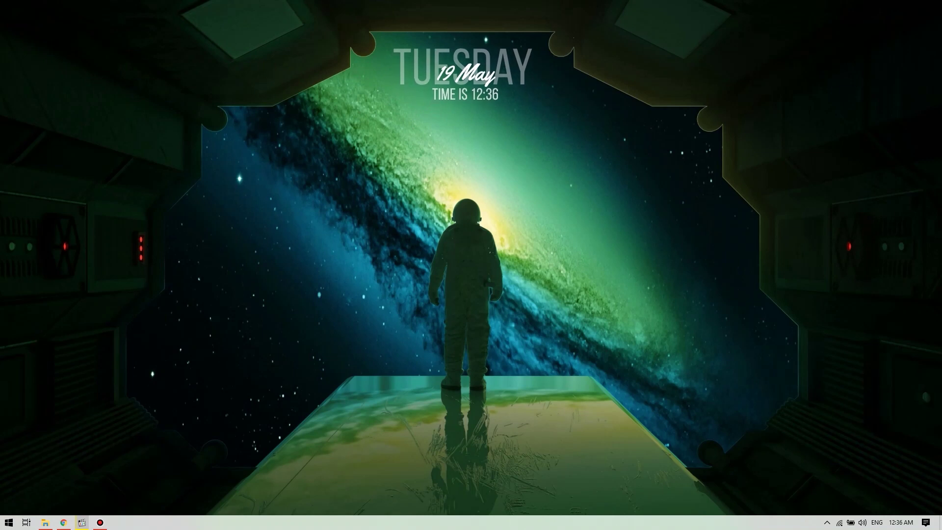
left_click(828, 521)
Step: Load Simply Skin.ini and centre it on the desktop around the astronaut
right_click(797, 506)
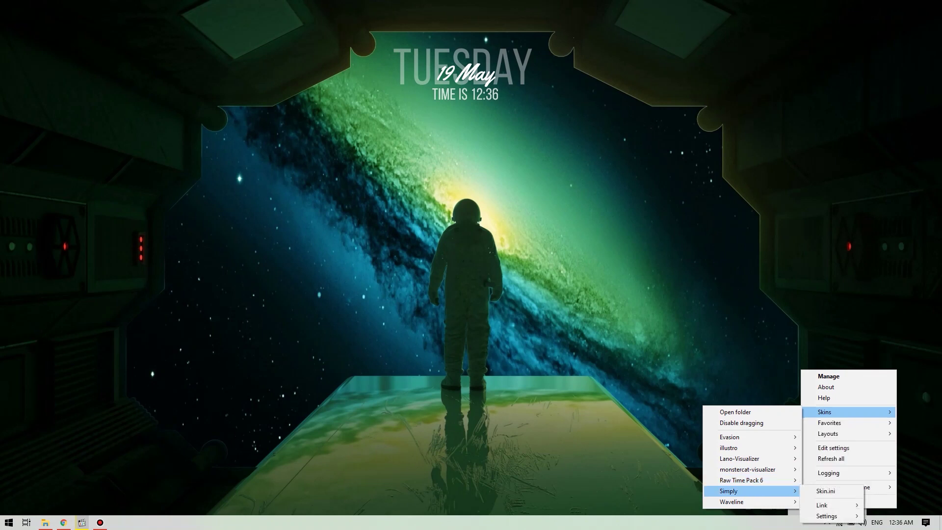
left_click(826, 491)
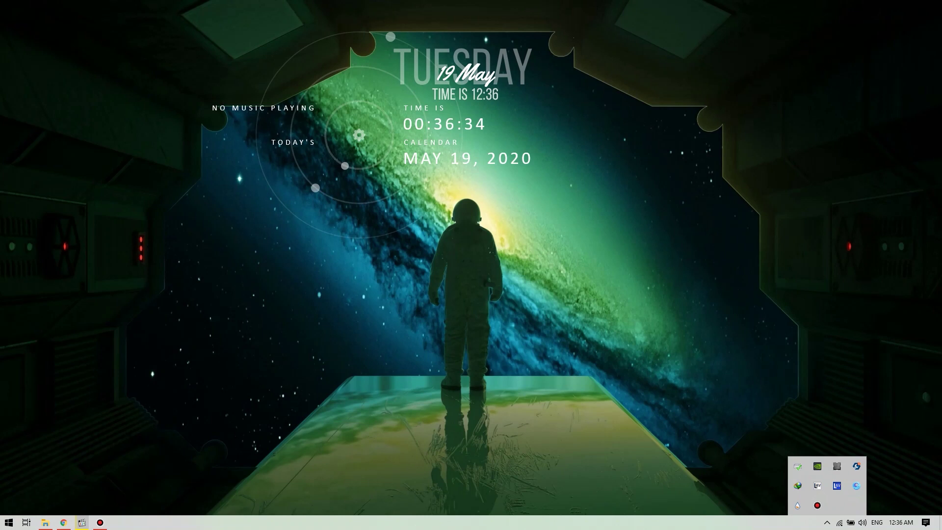
left_click_drag(358, 135, 467, 231)
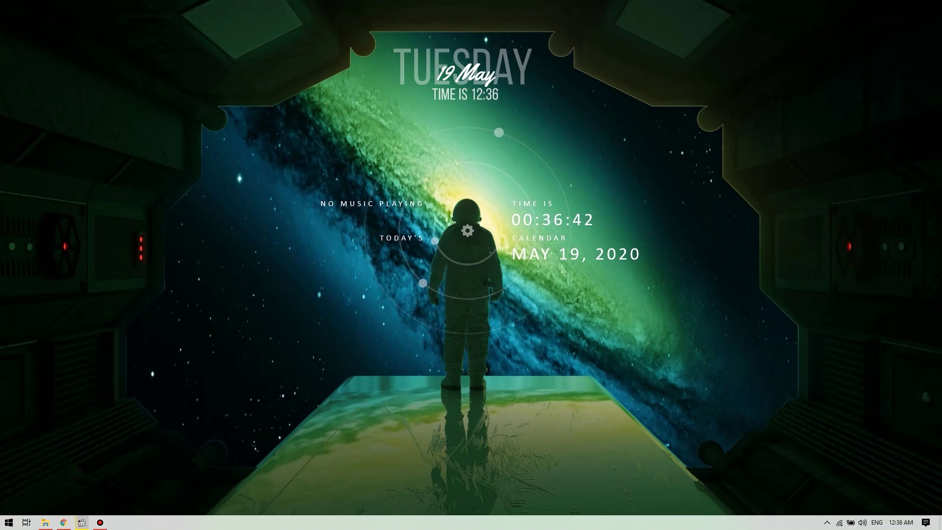
left_click(827, 522)
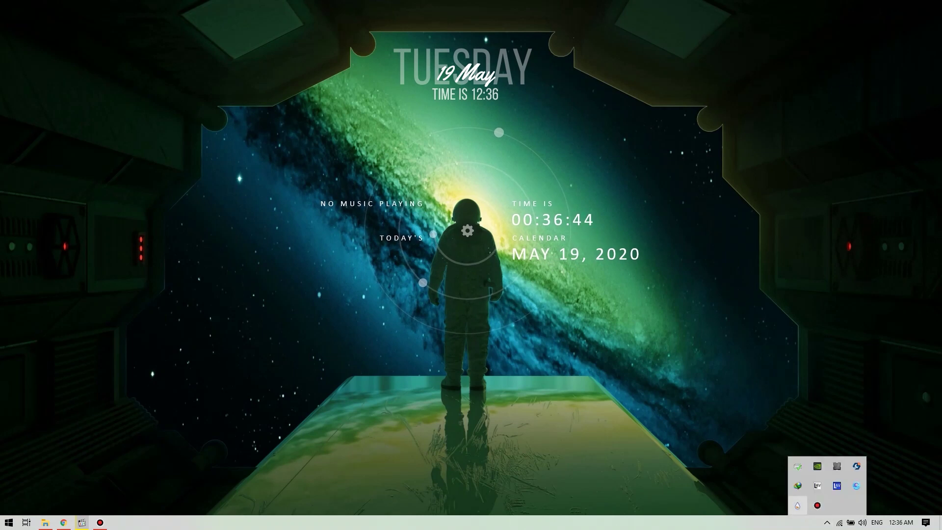
Step: Load Waveline Skin.ini and move the visualizer down near the taskbar
right_click(797, 505)
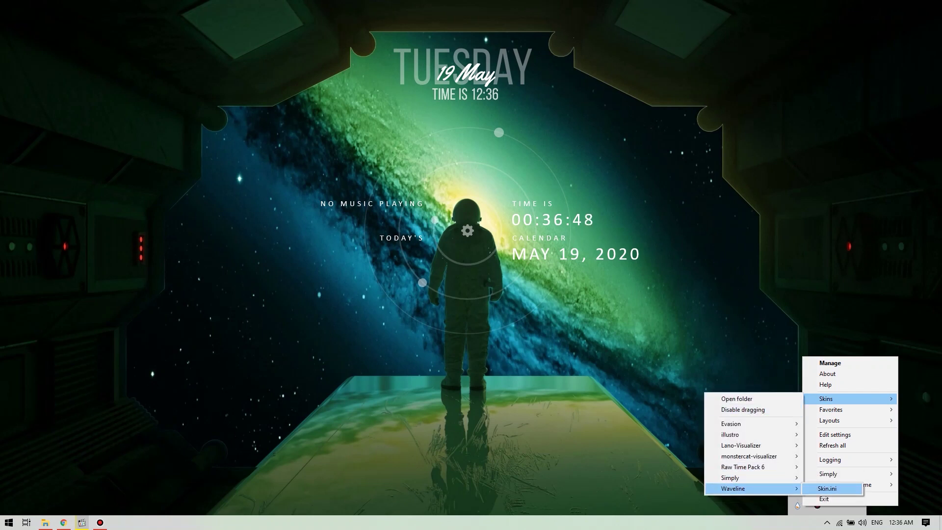
left_click(828, 488)
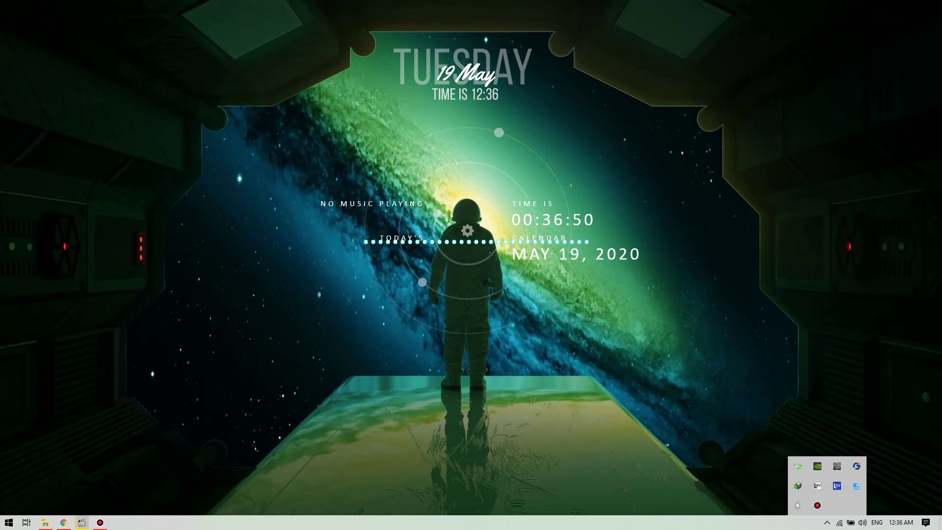
left_click_drag(477, 242, 470, 458)
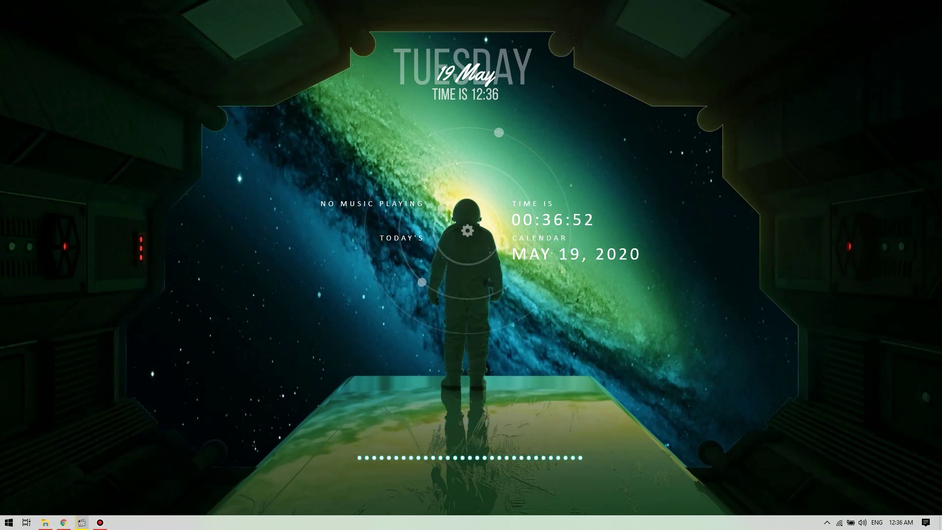